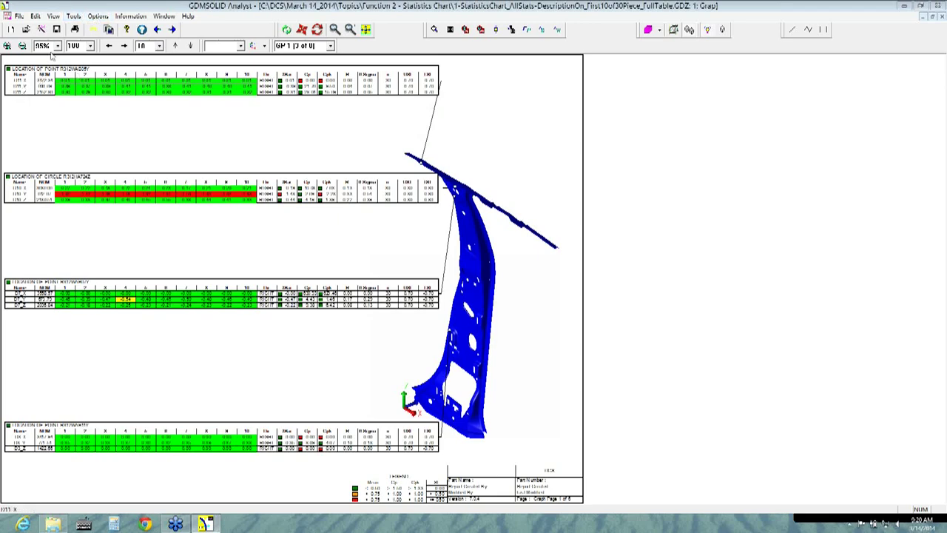
In the Statistics chart settings, turn off Description and Direction in the tables
click(98, 15)
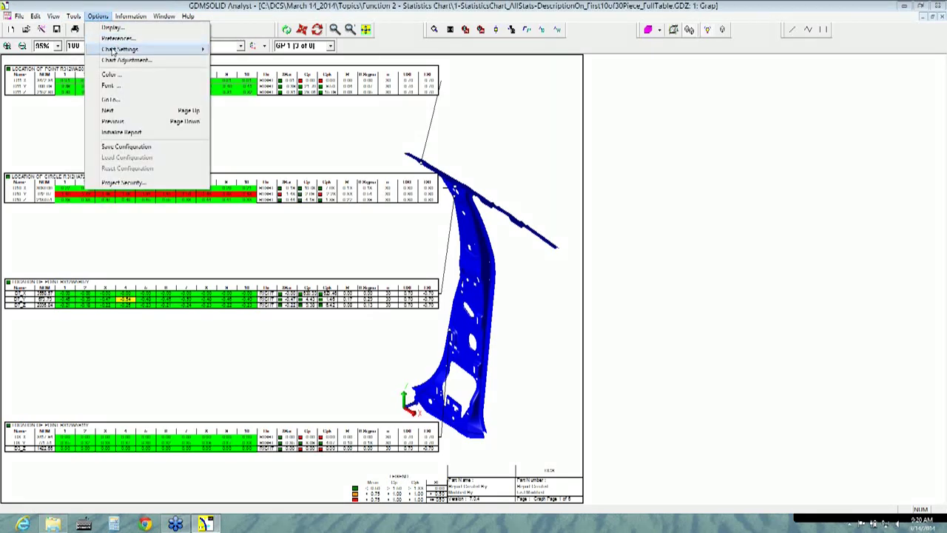
mouse_move(112, 50)
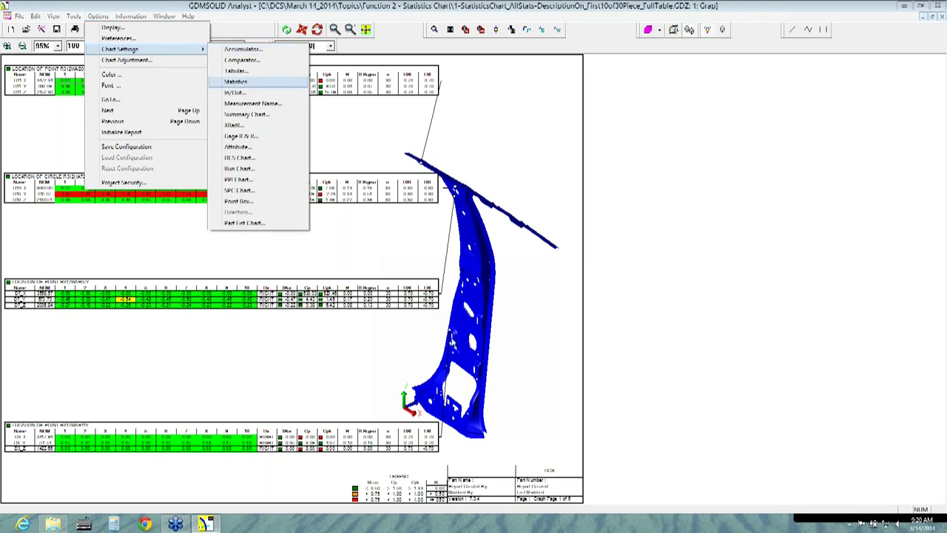
click(235, 81)
drag(480, 172, 96, 115)
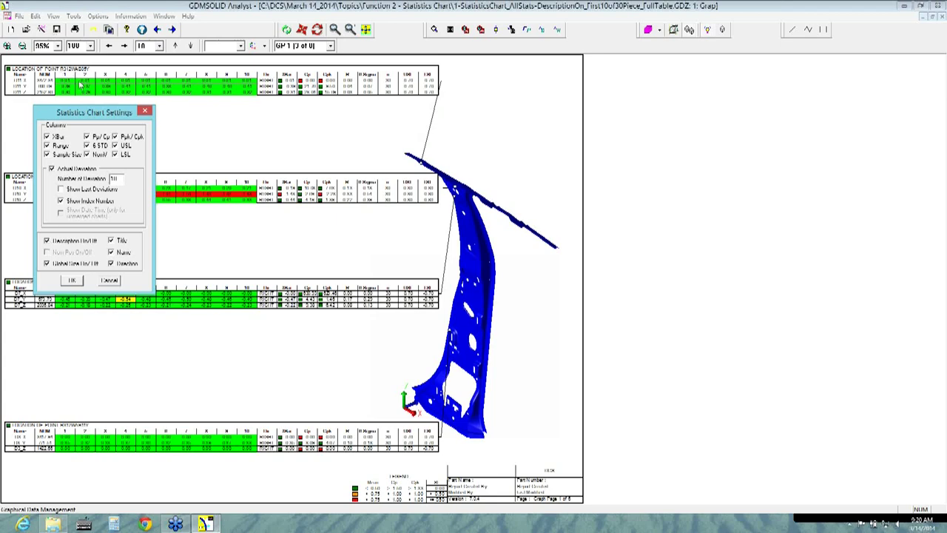
click(47, 242)
click(47, 253)
click(112, 267)
Remove the Sample Size column, enable Show Last Deviations with index numbers, and apply
click(88, 138)
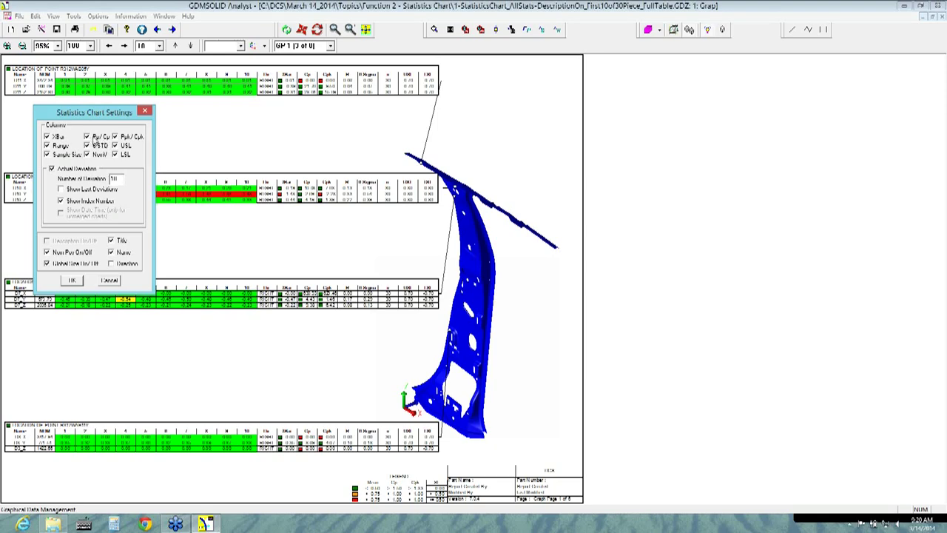
click(46, 154)
click(61, 189)
click(61, 201)
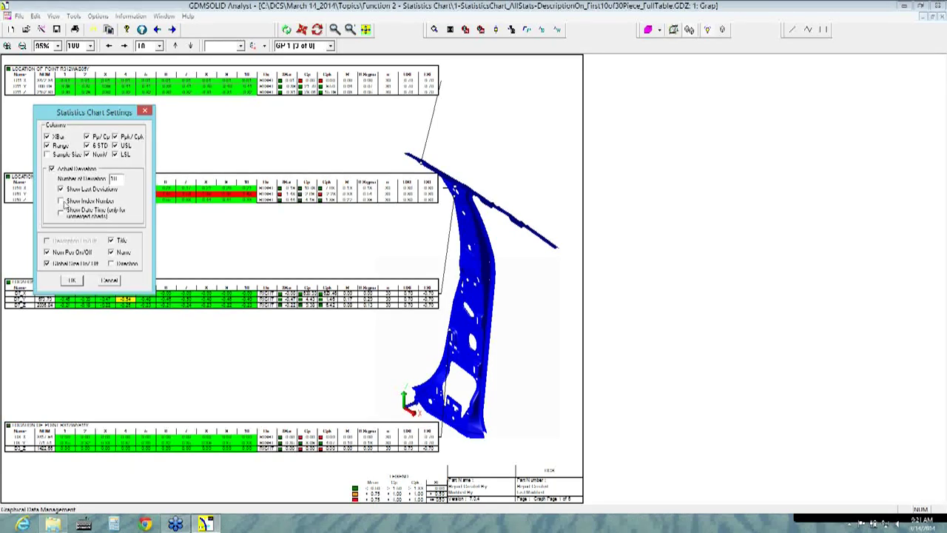
click(62, 202)
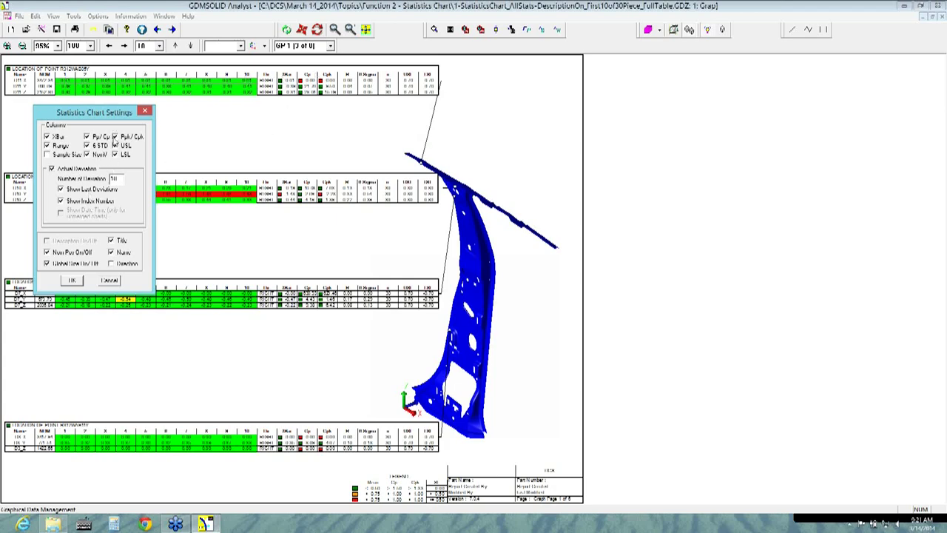
click(73, 281)
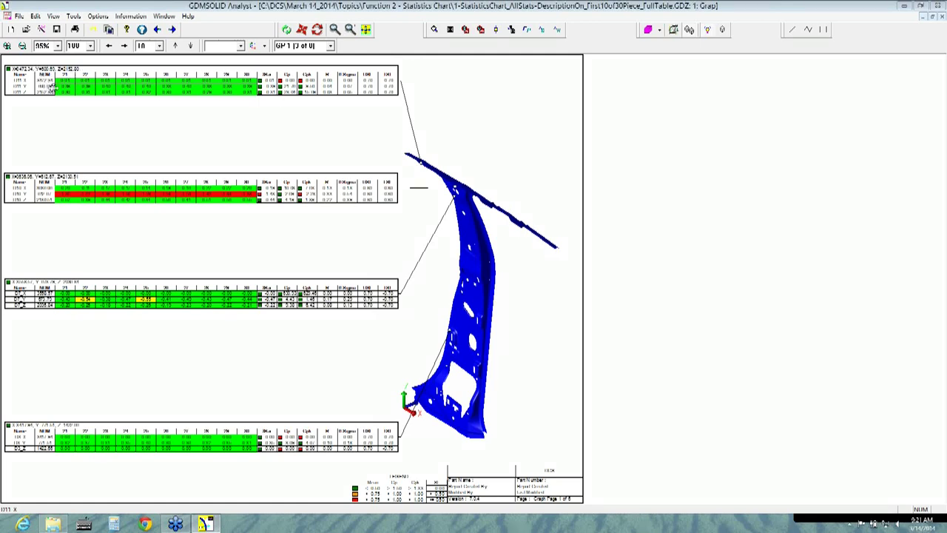
Set the Statistics number of deviations to 6
click(97, 16)
mouse_move(126, 49)
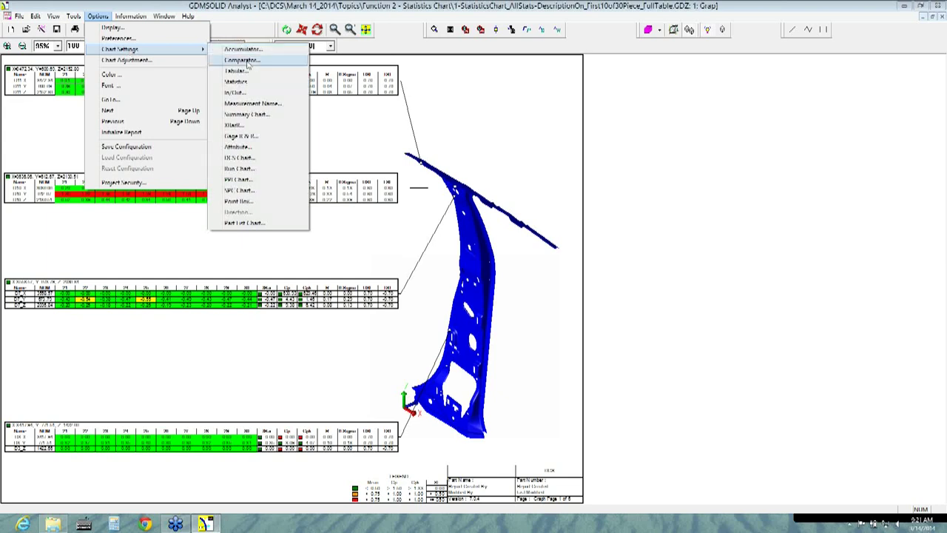
click(236, 81)
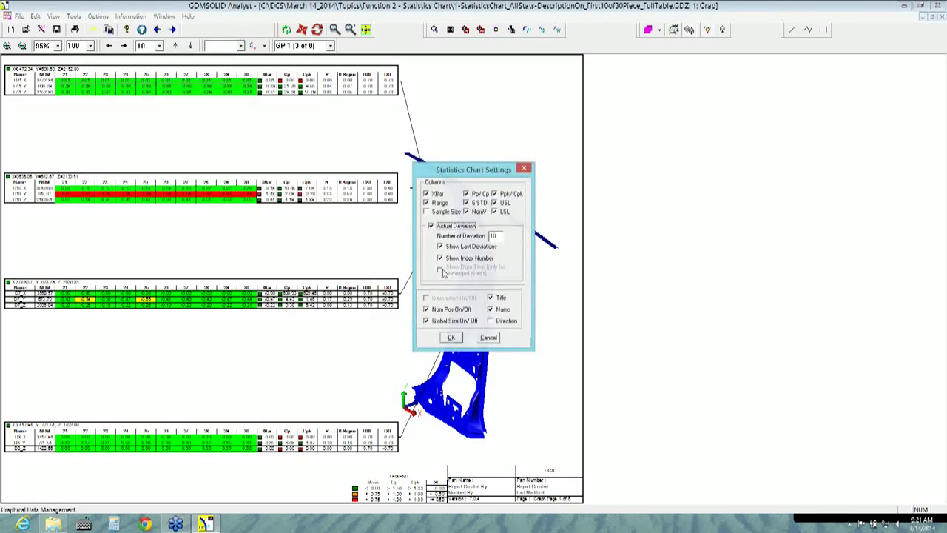
double_click(496, 236)
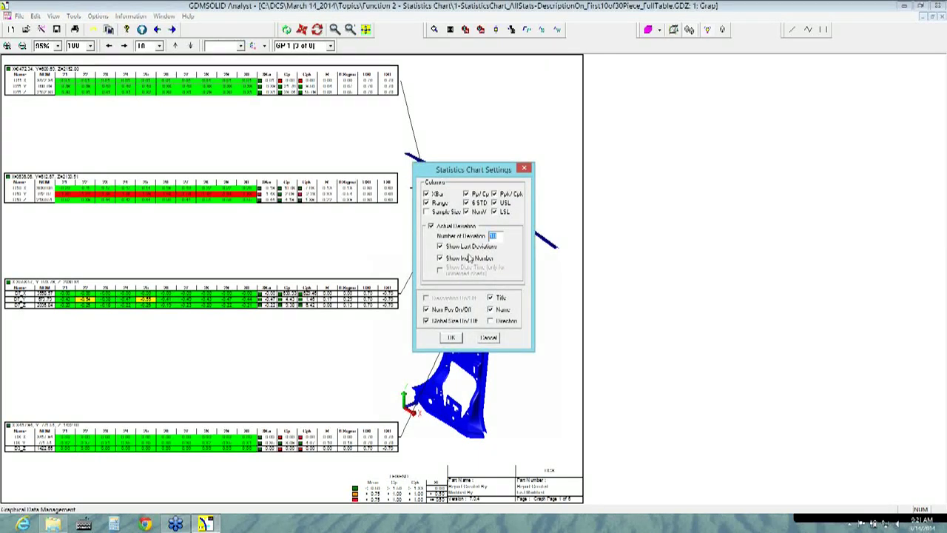
Switch off the XBar, Range, Pp/Cp, 6 STD, Ppk/Cpk, USL, LSL and NomV columns, then apply
click(426, 194)
click(426, 202)
click(466, 194)
click(466, 203)
click(494, 194)
click(494, 203)
click(494, 211)
click(466, 211)
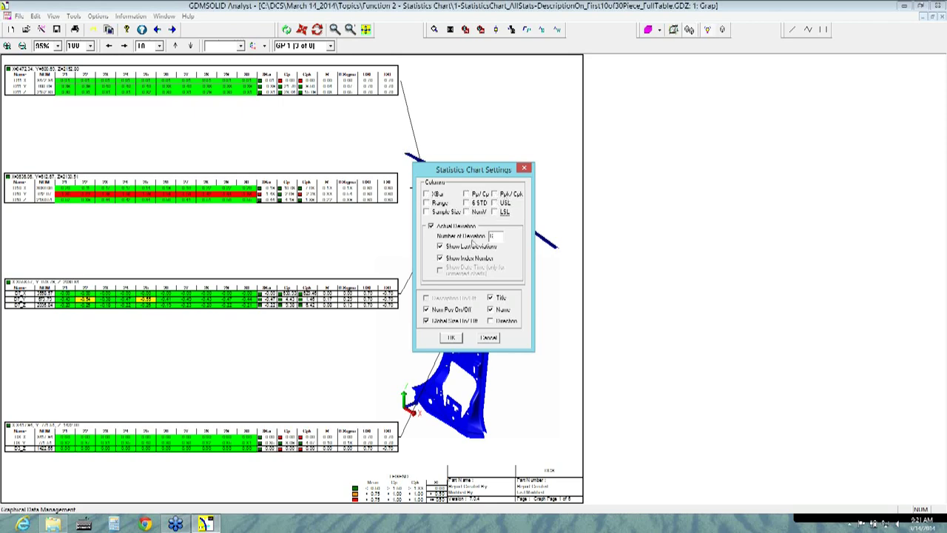
click(441, 247)
click(442, 248)
click(450, 337)
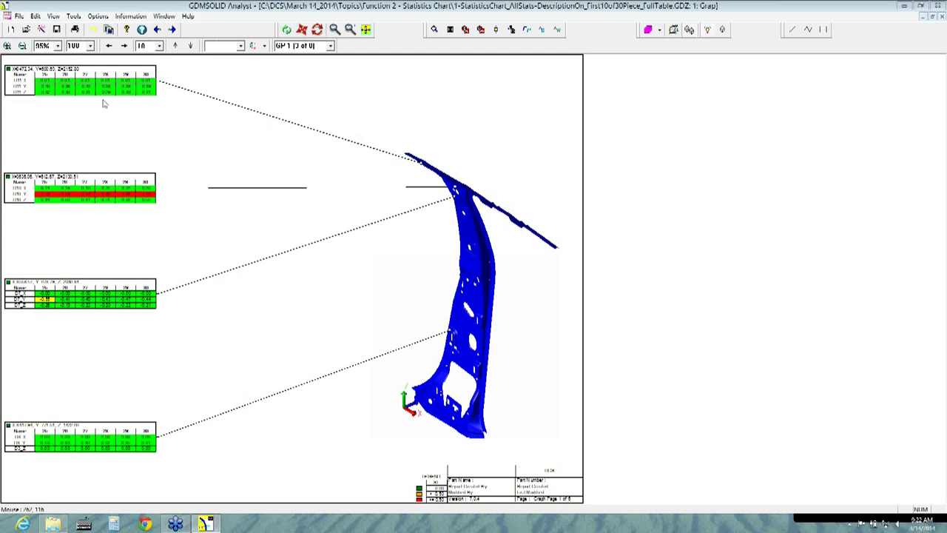
click(104, 104)
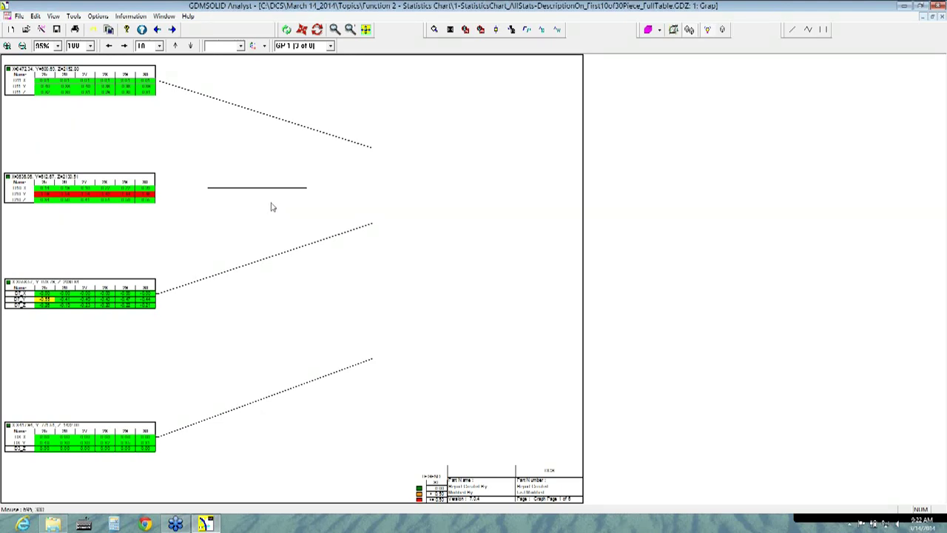
click(432, 218)
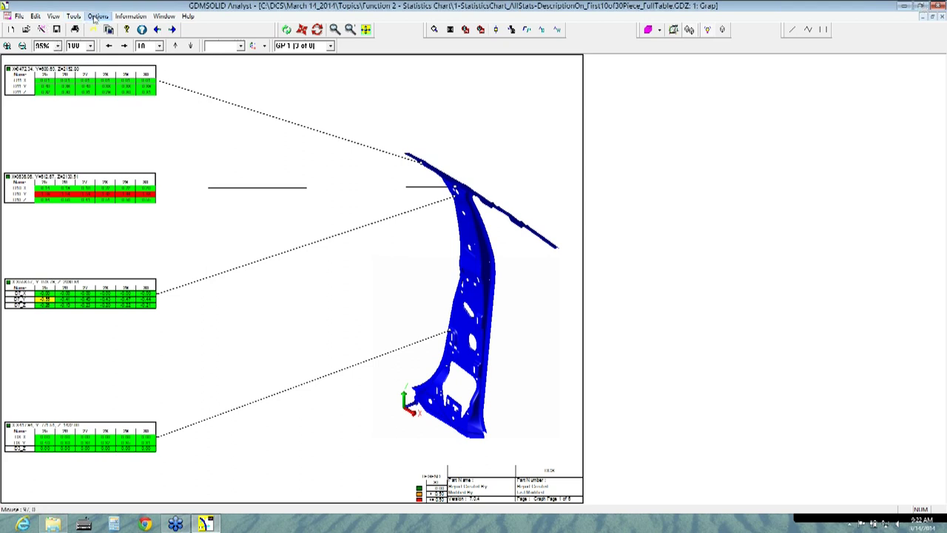
Replace Show Index Number with Show Date Time in the Statistics settings
click(95, 16)
mouse_move(178, 48)
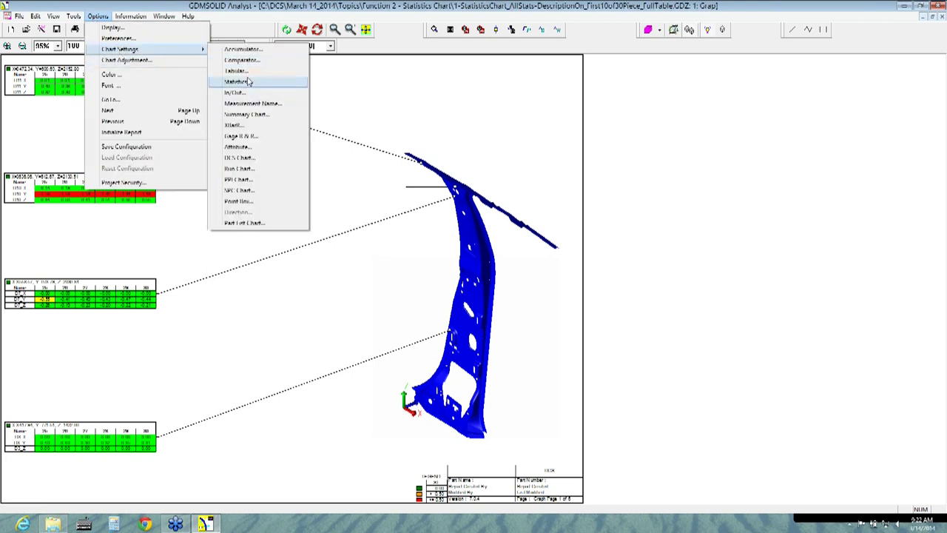
click(249, 81)
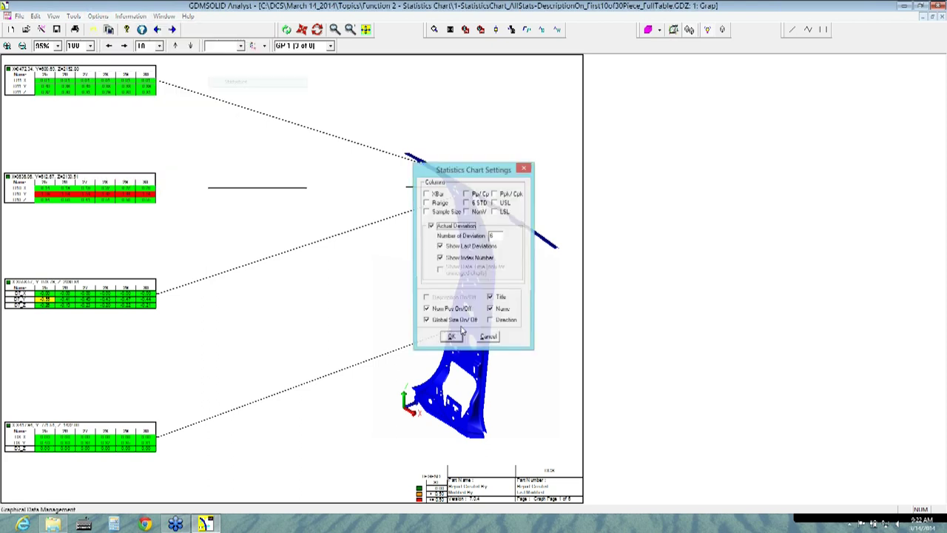
click(439, 259)
click(441, 271)
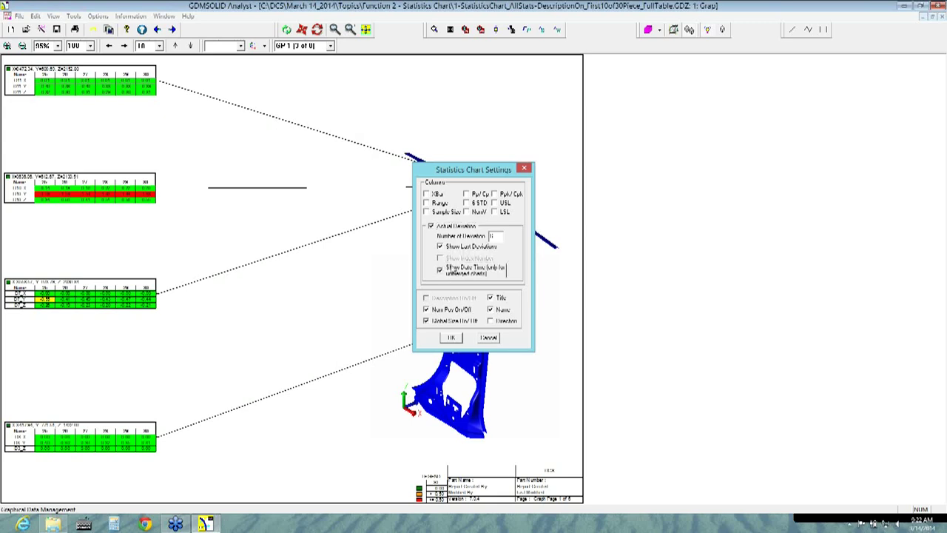
click(452, 338)
click(452, 338)
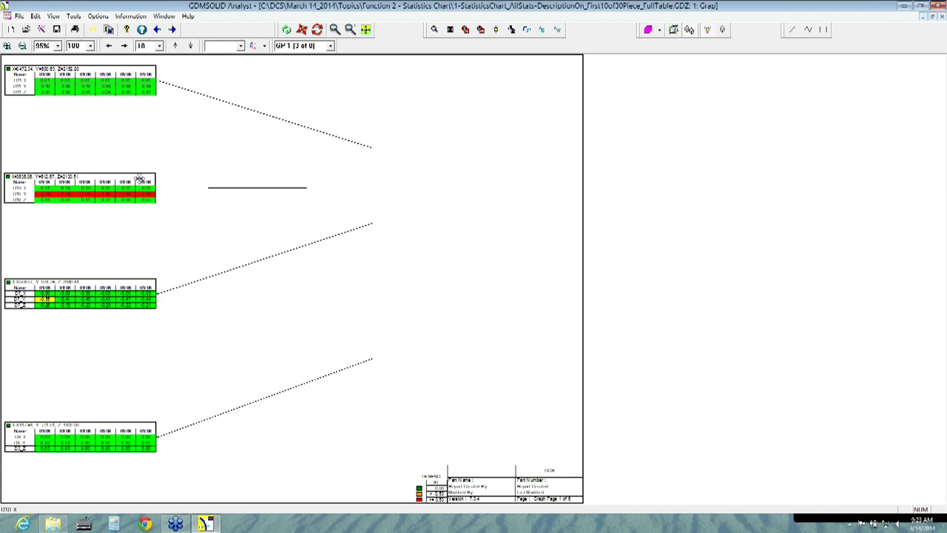
Drag the top-left deviation table slightly right and down, keeping its leader line
right_click(117, 81)
click(146, 87)
right_click(139, 78)
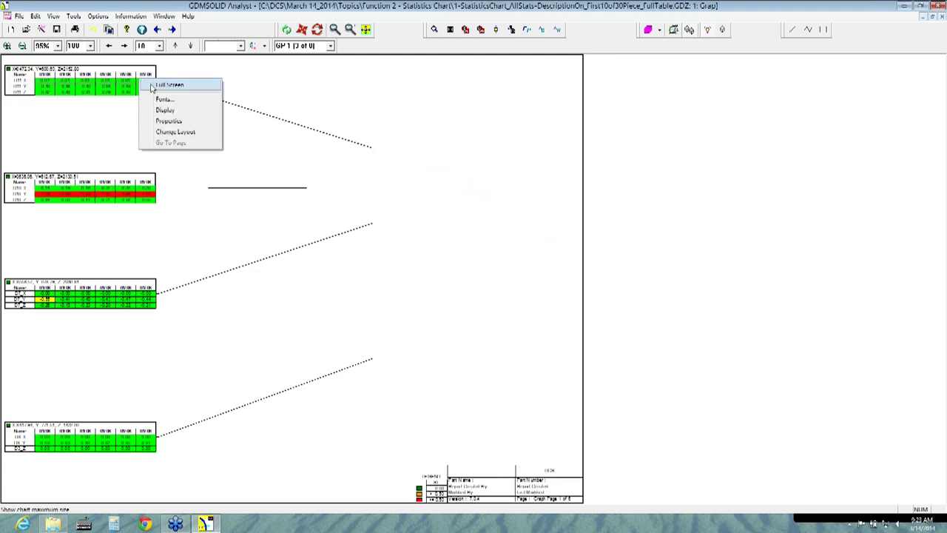
click(210, 146)
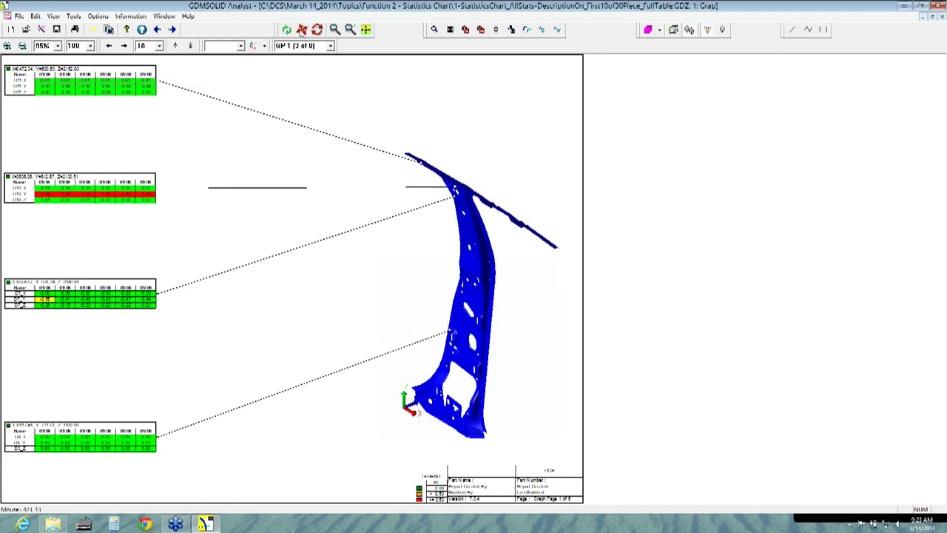
drag(158, 97, 207, 113)
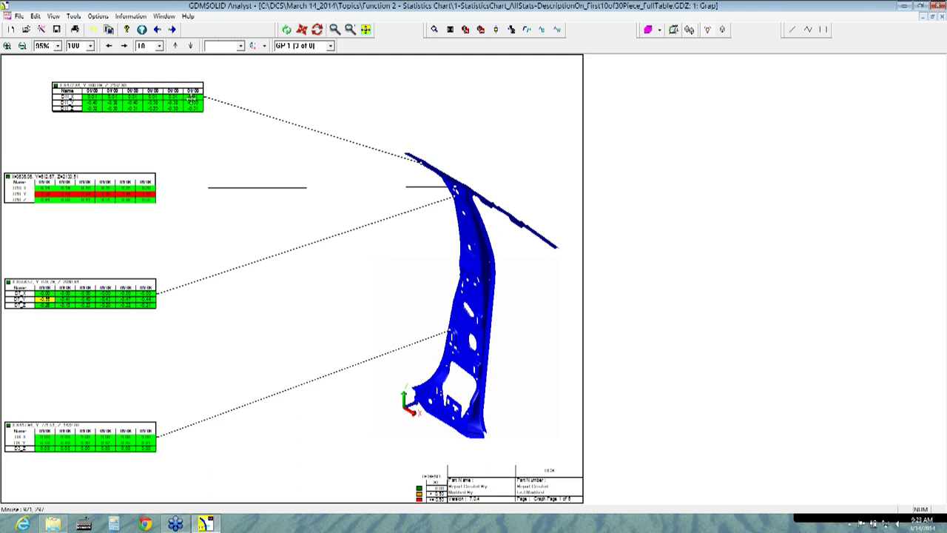